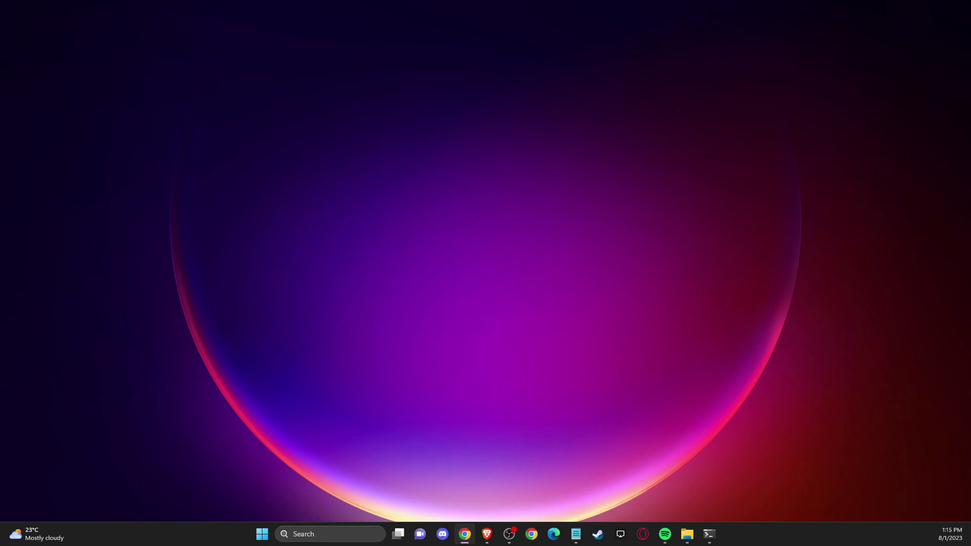
# Launch Task Manager from a 'task manager' search and maximize its window
pyautogui.click(344, 533)
pyautogui.write('task manager')
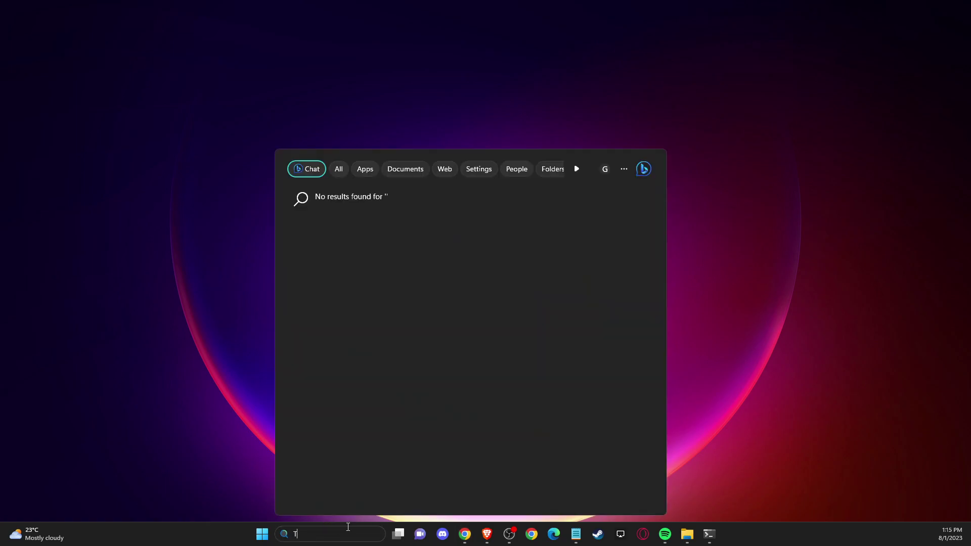
pyautogui.press('Return')
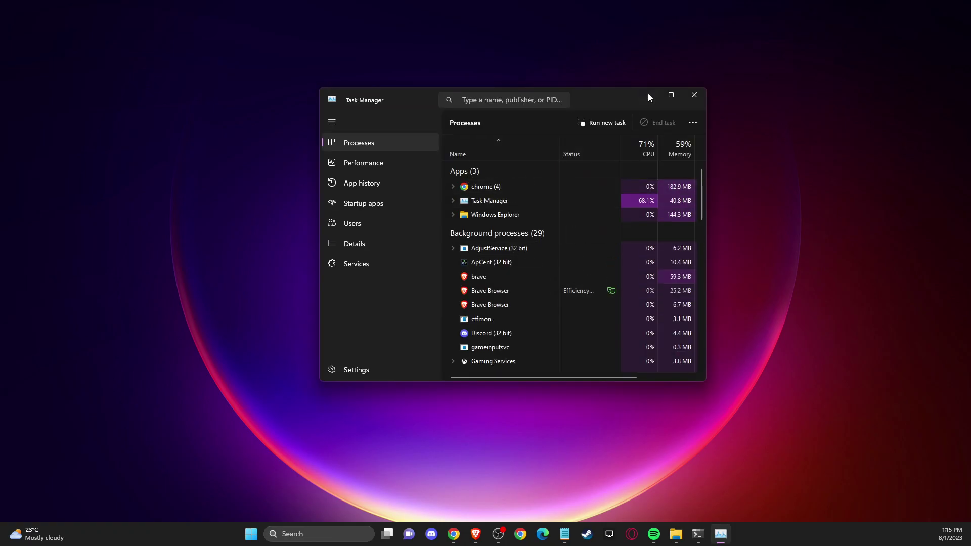
pyautogui.click(671, 94)
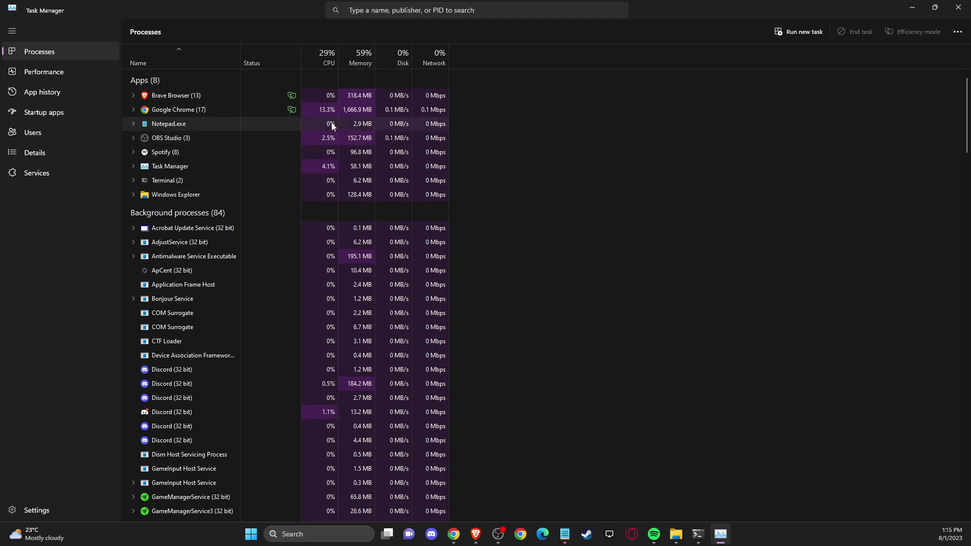
# Switch to the Details list, inspect the brave.exe process actions, then close Task Manager
pyautogui.click(44, 153)
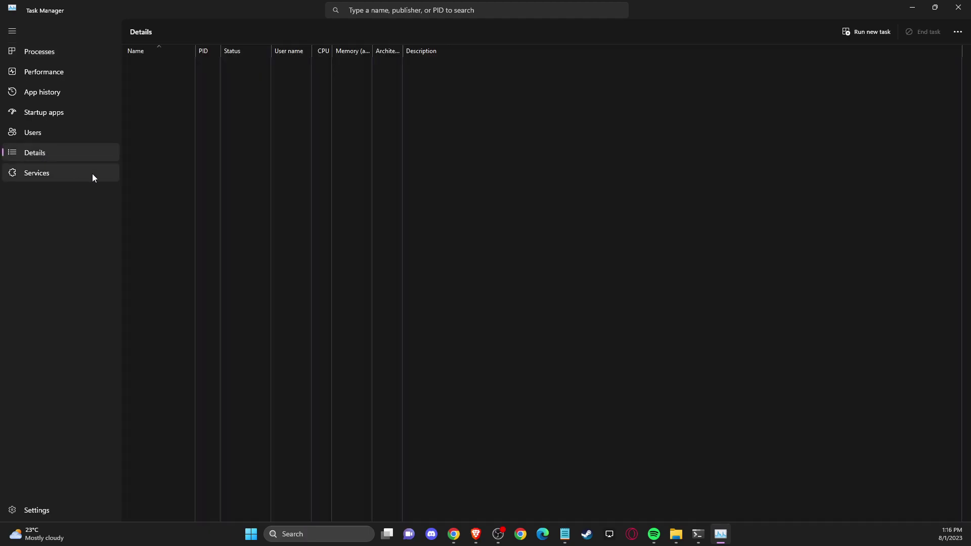
pyautogui.click(146, 139)
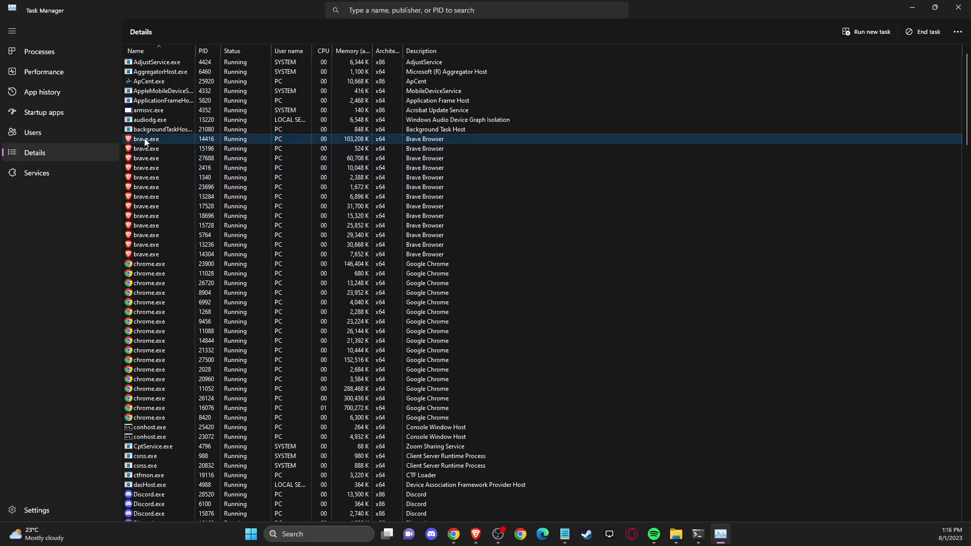
pyautogui.rightClick(144, 139)
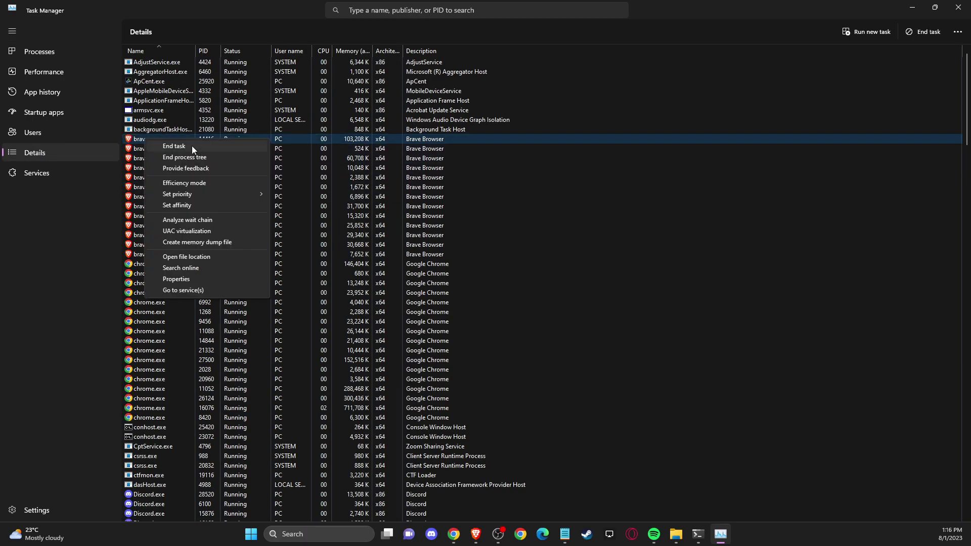
pyautogui.click(955, 16)
pyautogui.click(956, 16)
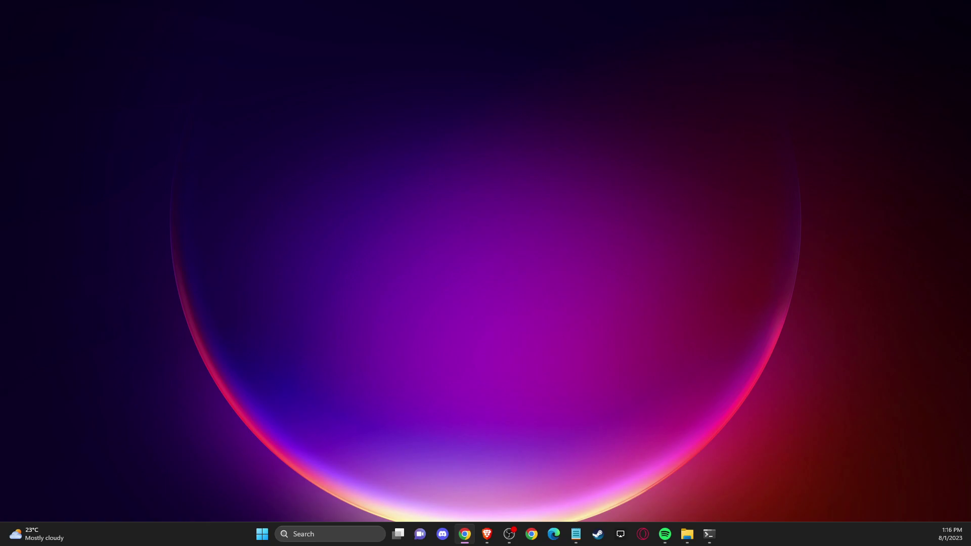
# Search for 'POWER PLAN', fixing a typo, and open the Edit power plan settings
pyautogui.click(340, 530)
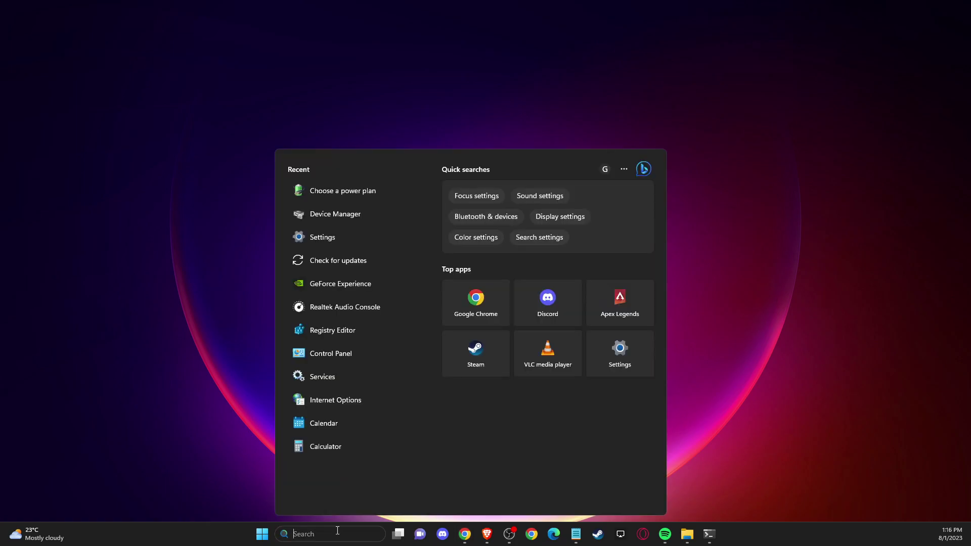
pyautogui.write('POWE')
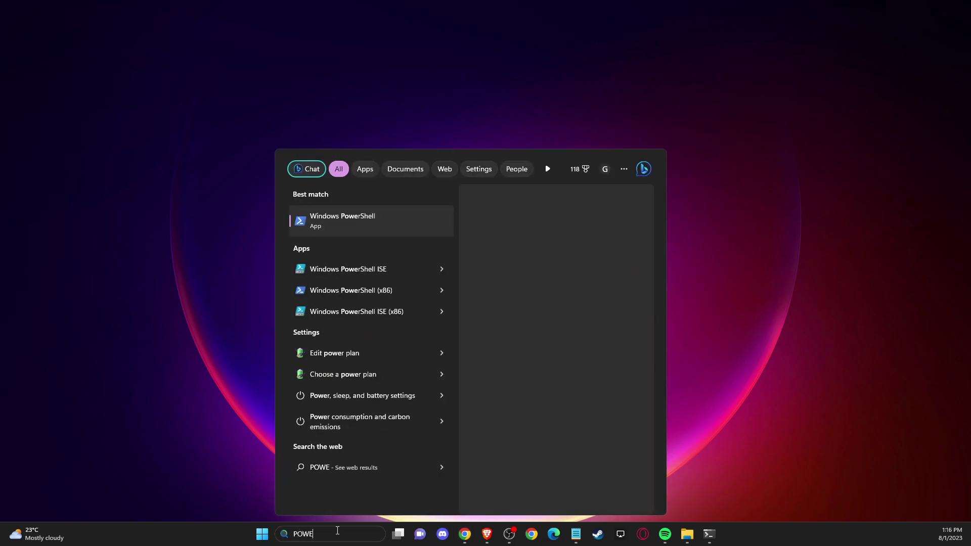
pyautogui.write('R OFF')
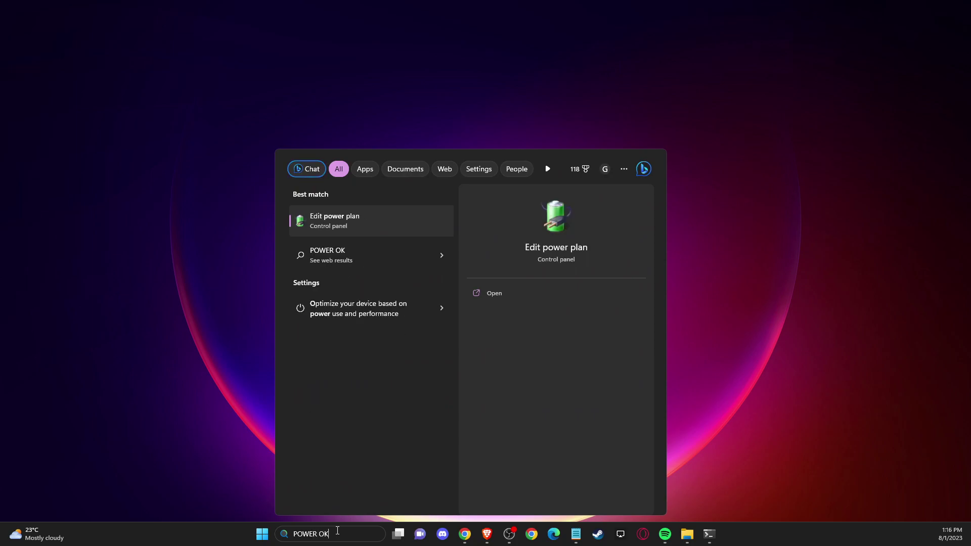
pyautogui.press('BackSpace')
pyautogui.press('BackSpace')
pyautogui.press('BackSpace')
pyautogui.write('PLAN')
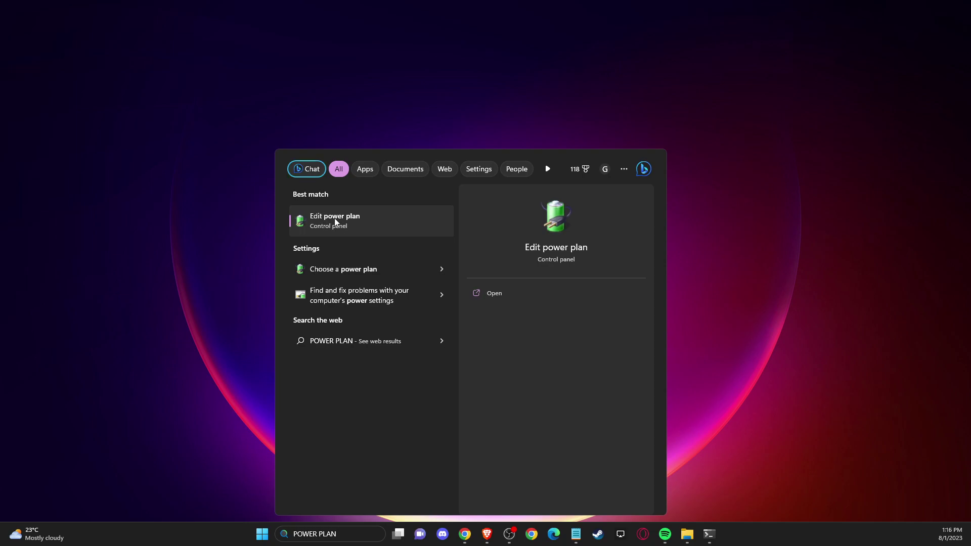
pyautogui.click(329, 226)
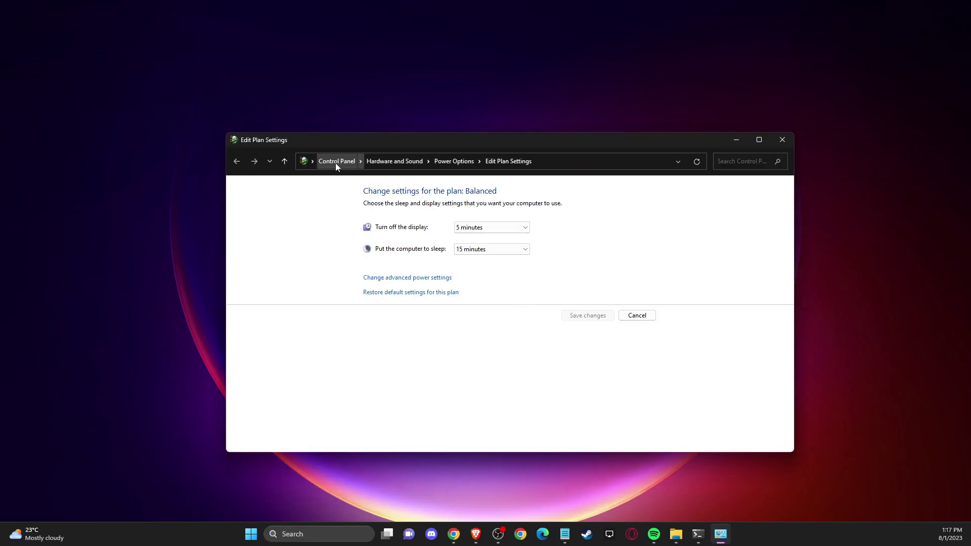
pyautogui.click(452, 161)
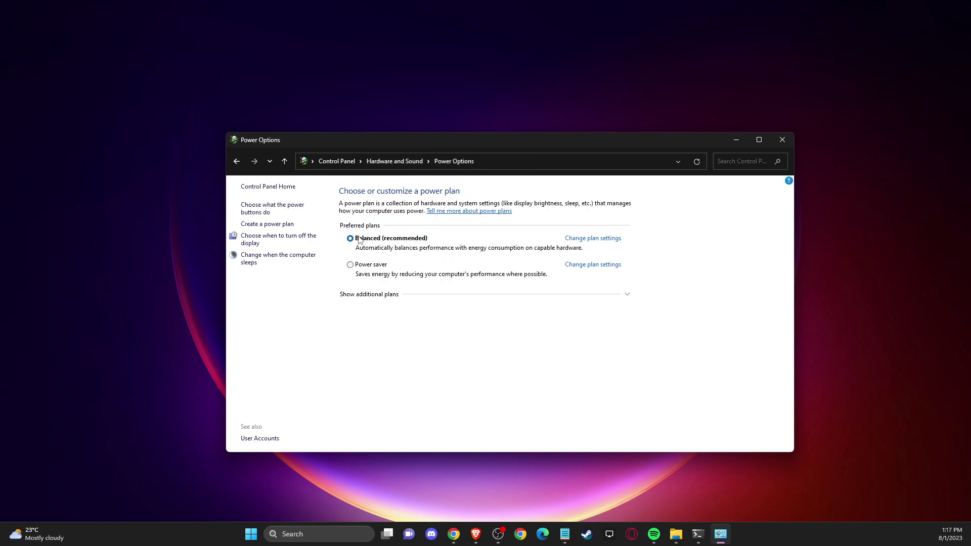
pyautogui.click(590, 242)
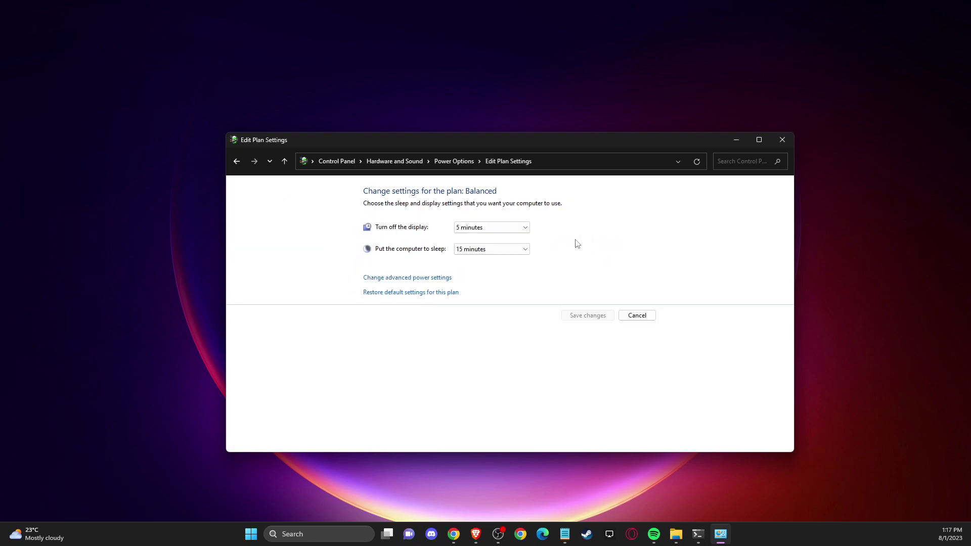
# Set PCI Express Link State Power Management to Off in advanced power settings and close the dialog
pyautogui.click(379, 279)
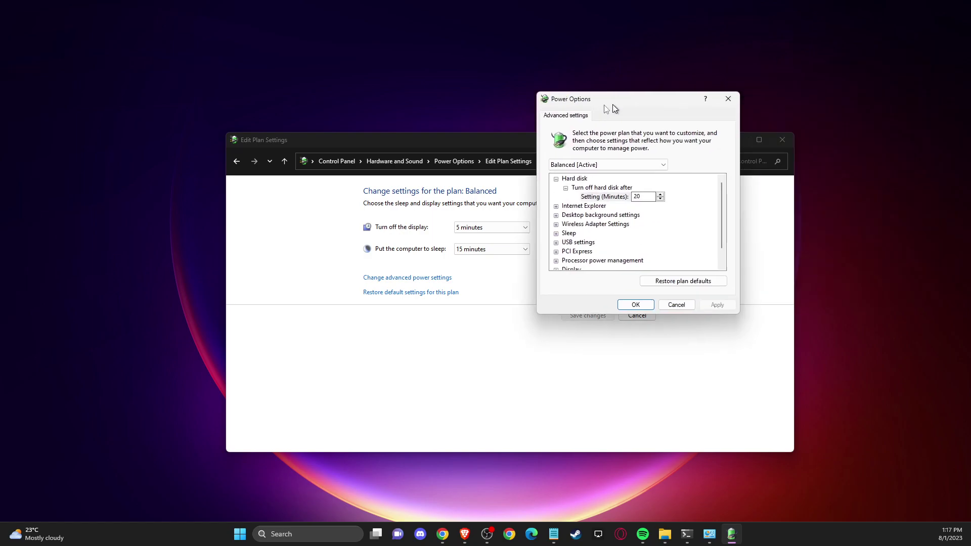
pyautogui.moveTo(612, 105); pyautogui.dragTo(353, 157)
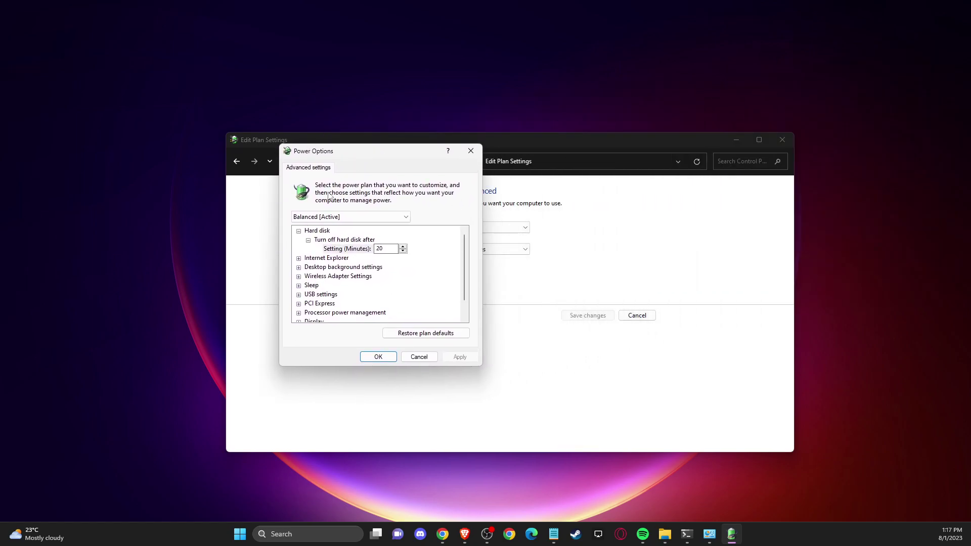
pyautogui.click(299, 304)
pyautogui.scroll(-1, 308, 306)
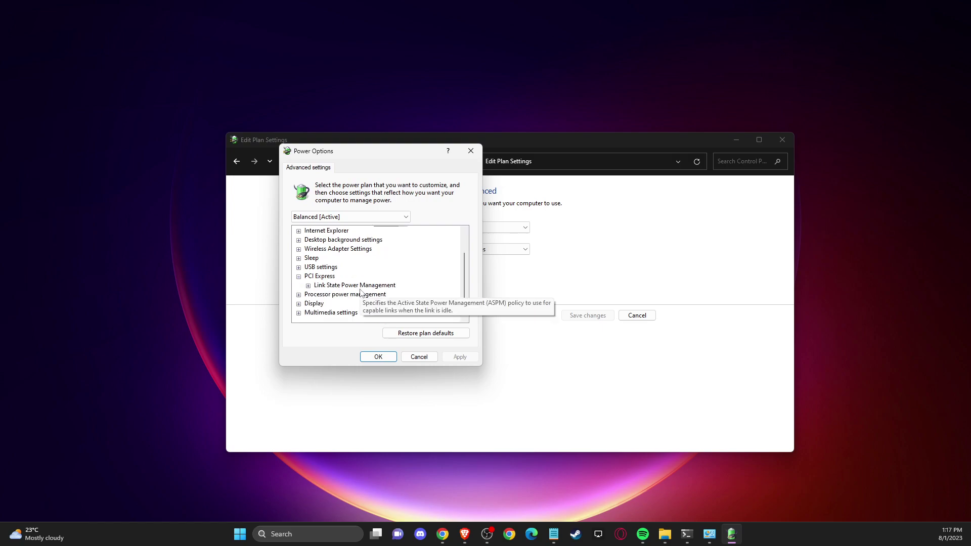
pyautogui.click(307, 286)
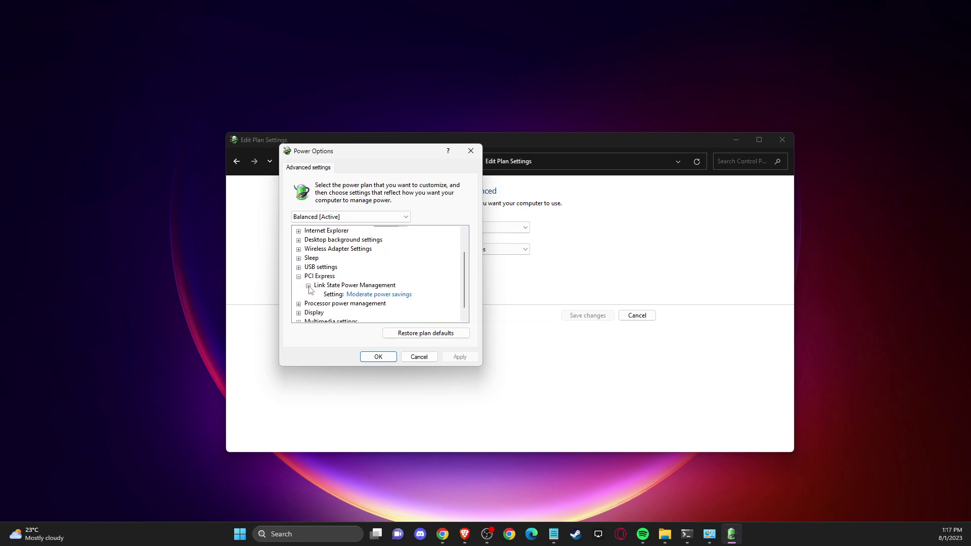
pyautogui.click(369, 296)
pyautogui.click(416, 295)
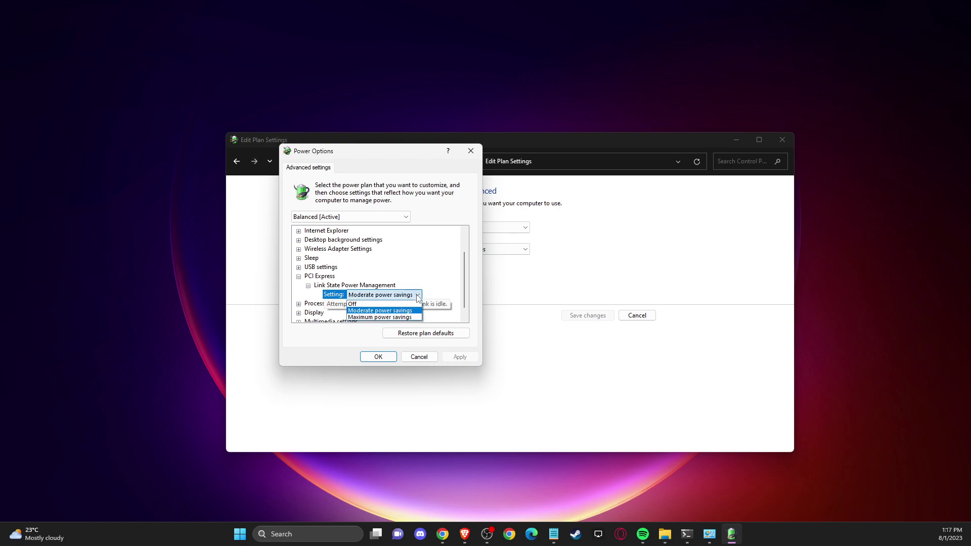
pyautogui.click(367, 304)
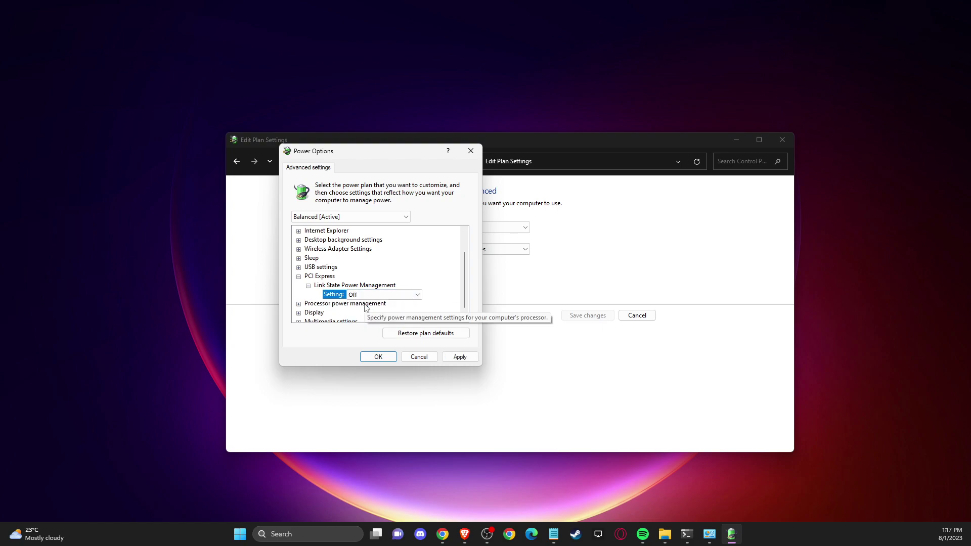
pyautogui.click(420, 358)
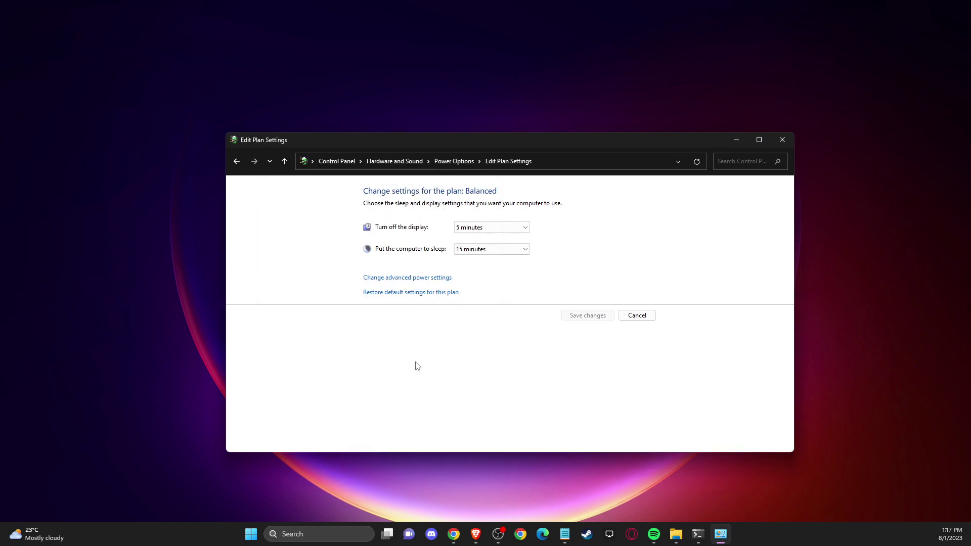
# Close the Edit Plan Settings window and bring up Windows search
pyautogui.click(781, 140)
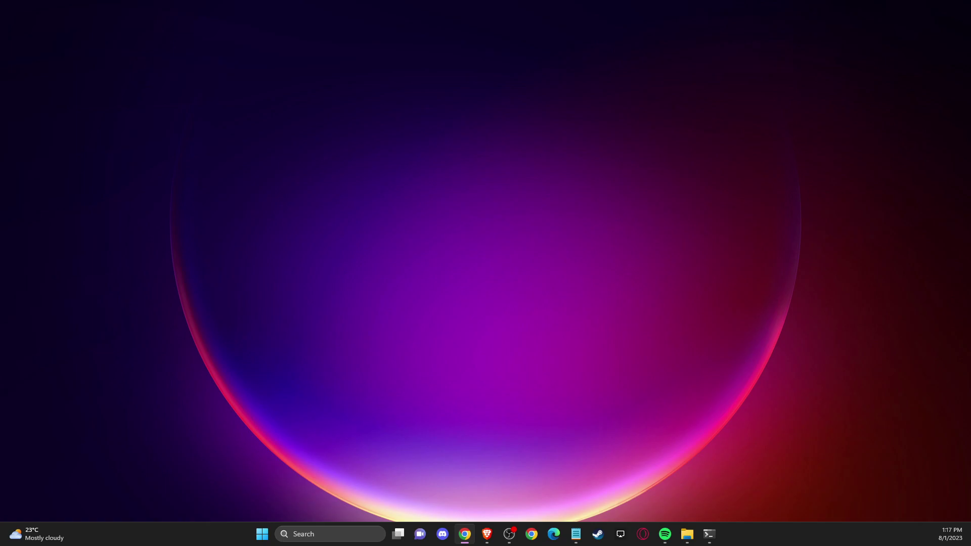
pyautogui.click(322, 539)
# Launch Device Manager from a 'DEVI' search and reposition its window
pyautogui.write('DEVI')
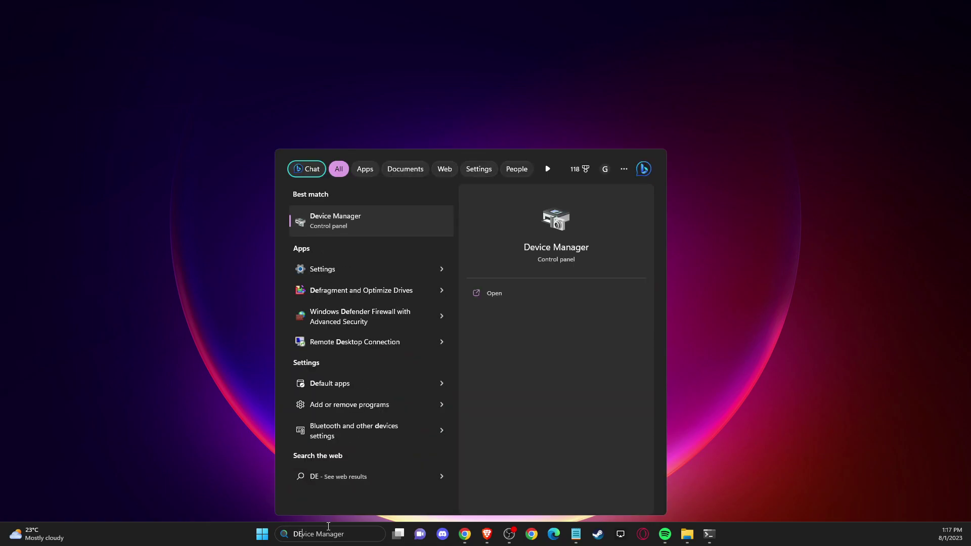
pyautogui.click(320, 227)
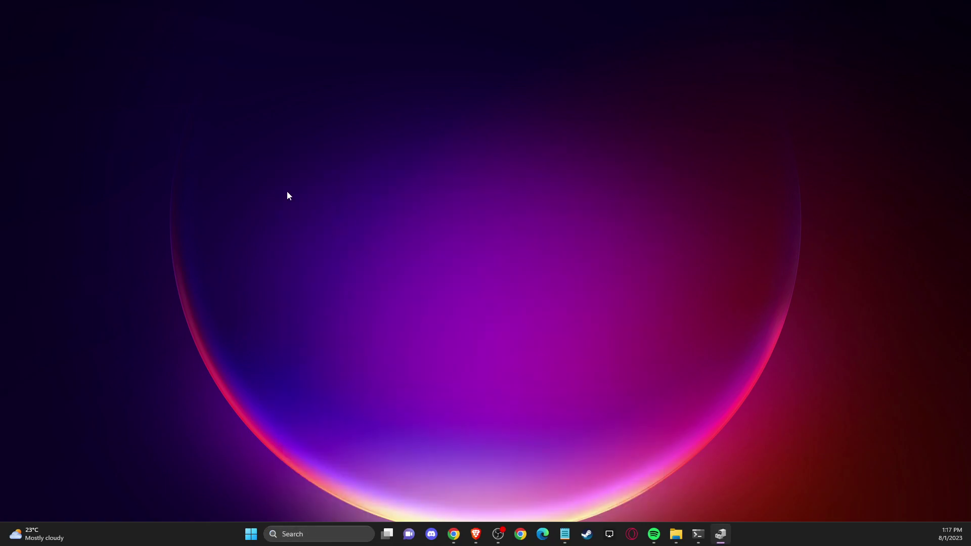
pyautogui.moveTo(503, 124); pyautogui.dragTo(356, 152)
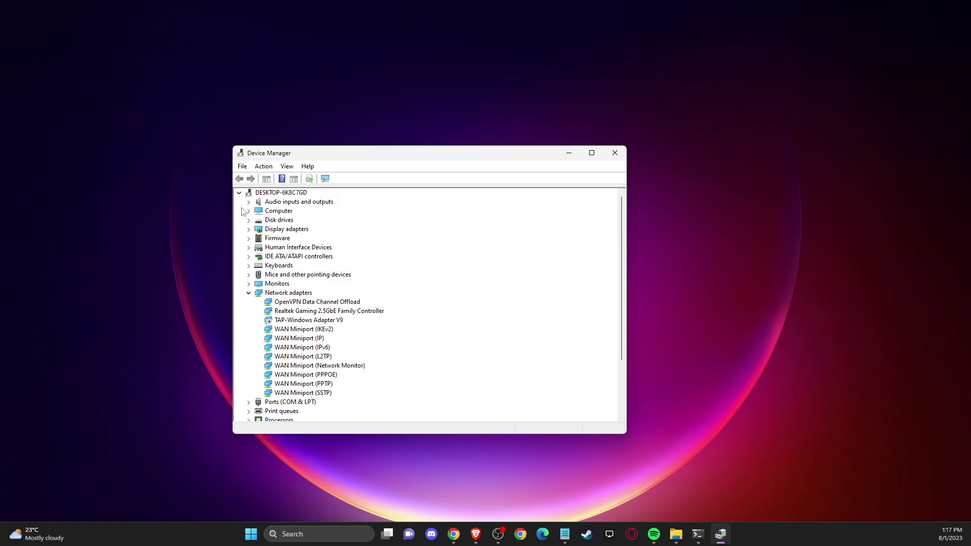
# Run an automatic driver update for the NVIDIA GeForce RTX 3070; the best driver is already installed
pyautogui.doubleClick(274, 230)
pyautogui.rightClick(288, 240)
pyautogui.click(302, 244)
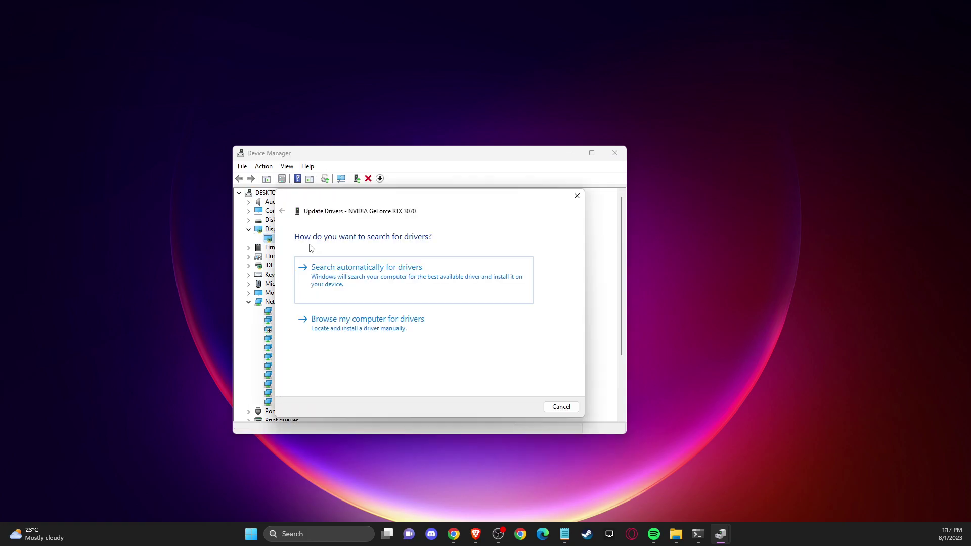
pyautogui.click(320, 278)
pyautogui.click(562, 406)
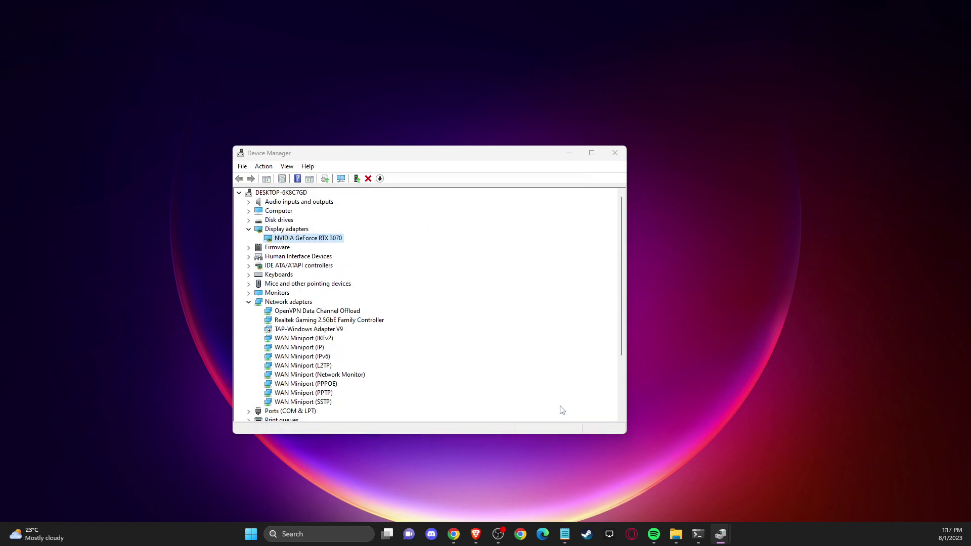
# Check the RTX 3070's Driver tab, where Roll Back Driver is unavailable, and close without changes
pyautogui.rightClick(310, 239)
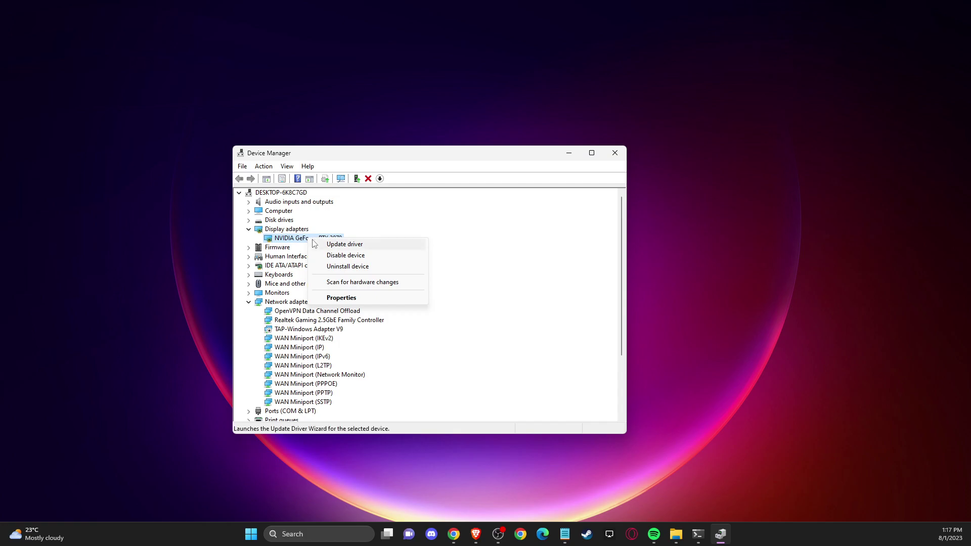
pyautogui.click(341, 298)
pyautogui.click(368, 200)
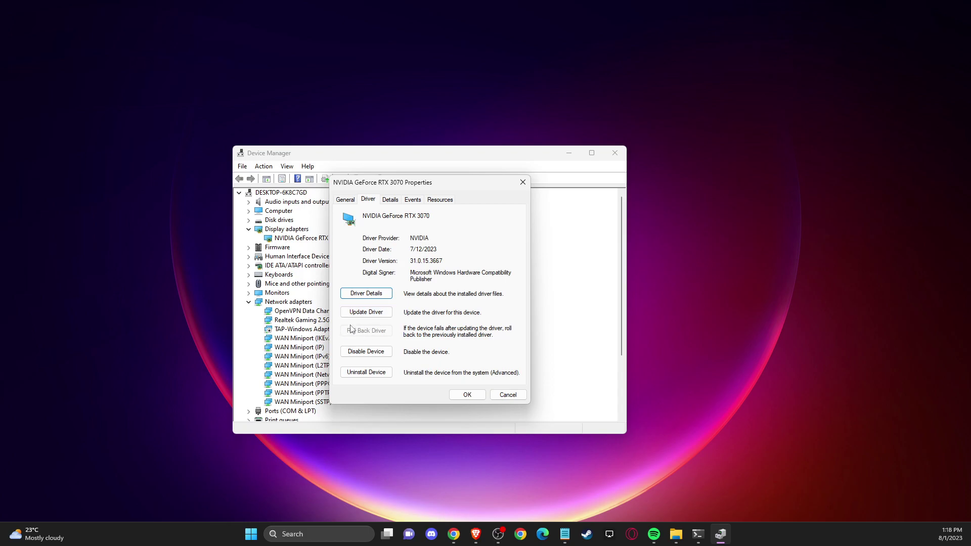
pyautogui.click(507, 396)
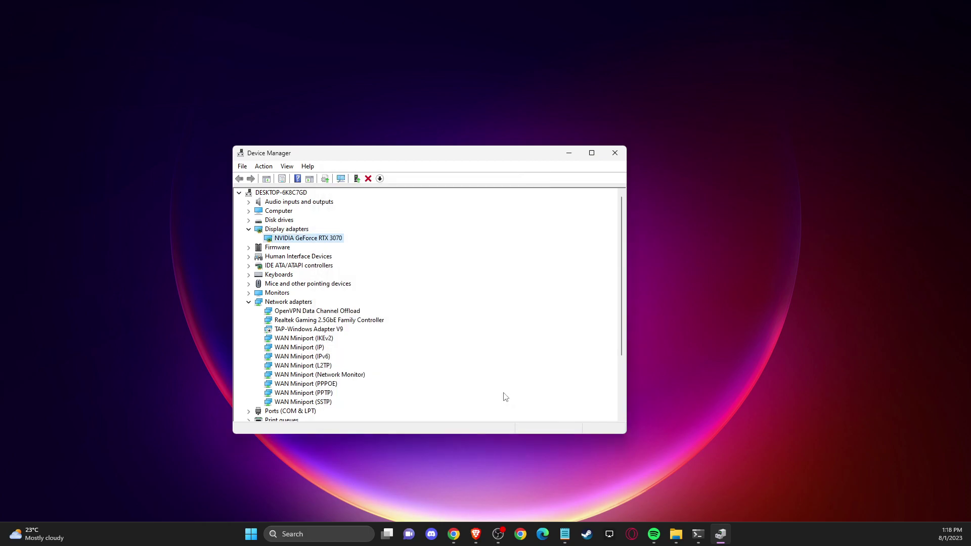
pyautogui.rightClick(318, 240)
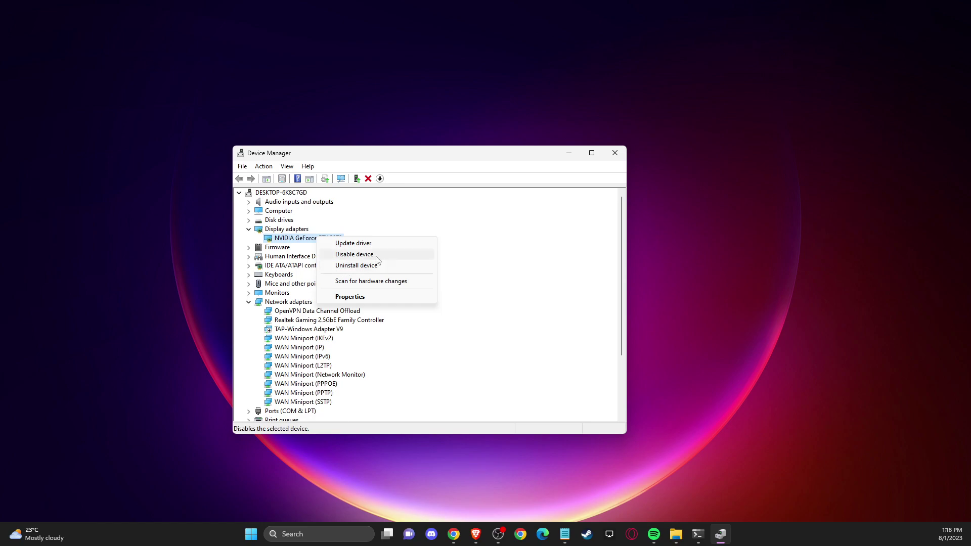
pyautogui.click(286, 239)
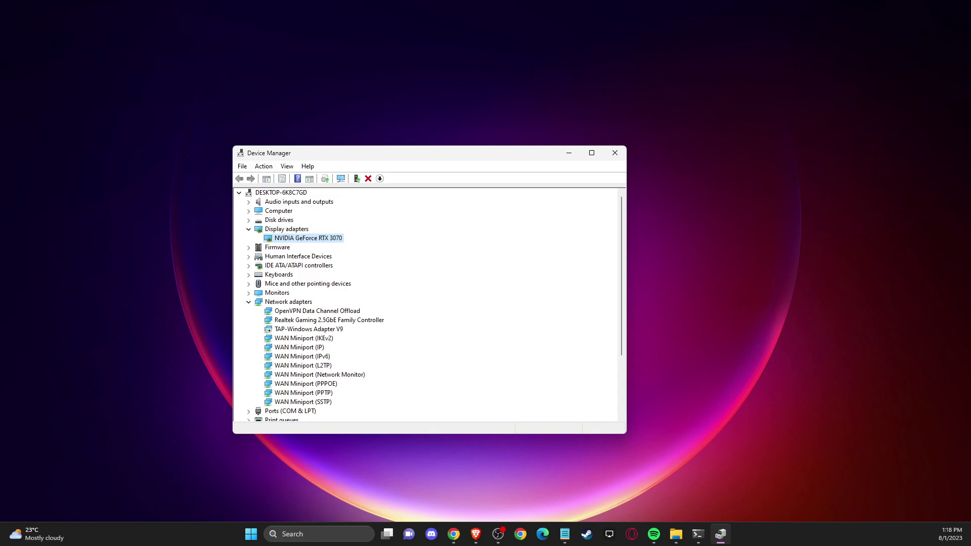
# Close Device Manager and open the Settings app via a 'SETT' search
pyautogui.click(615, 152)
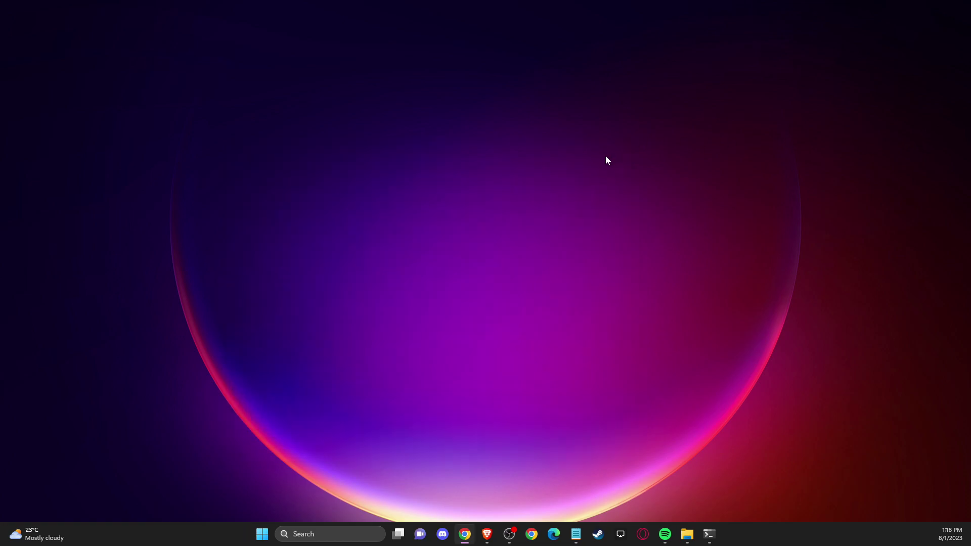
pyautogui.click(329, 535)
pyautogui.write('SETT')
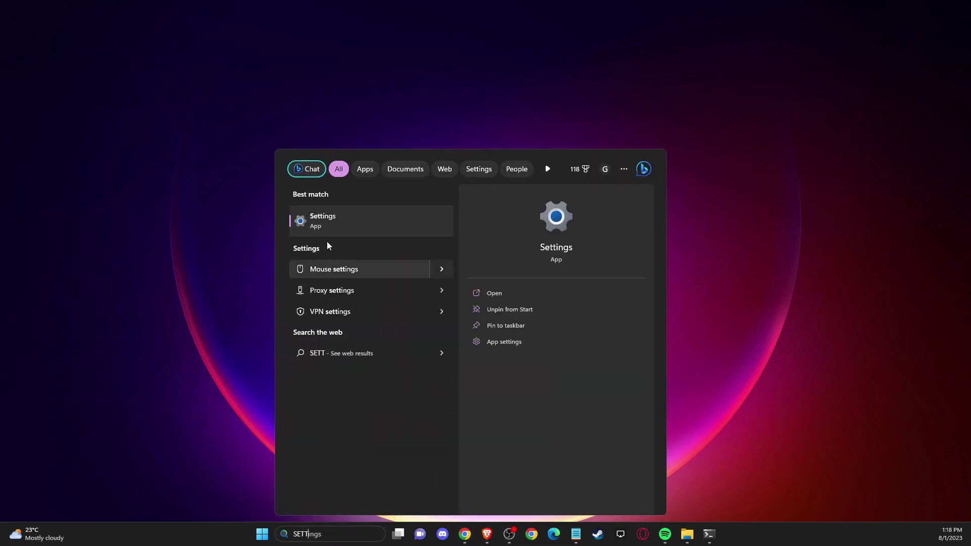
pyautogui.press('Return')
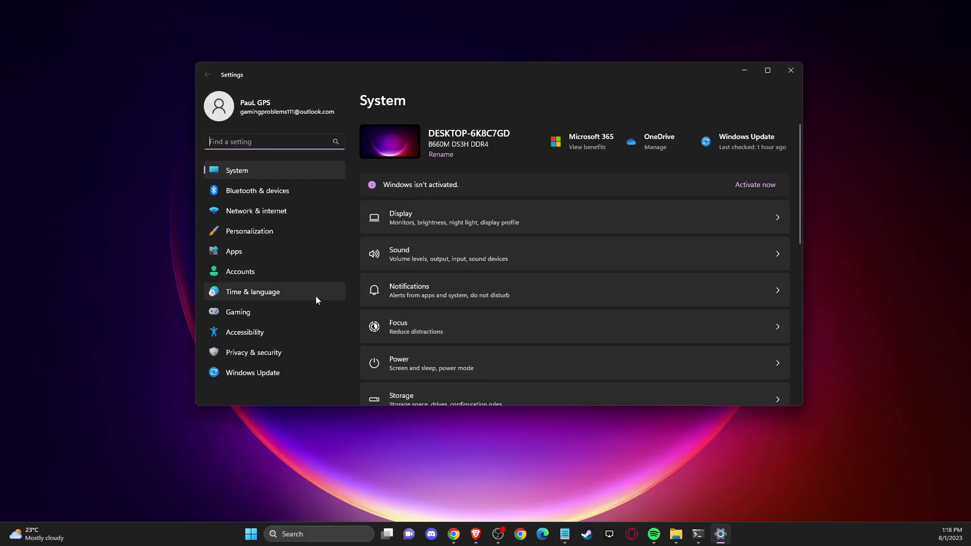
# Verify Game Mode, Captures background recording and the Xbox Game Bar controller shortcut are off, then close Settings
pyautogui.click(225, 314)
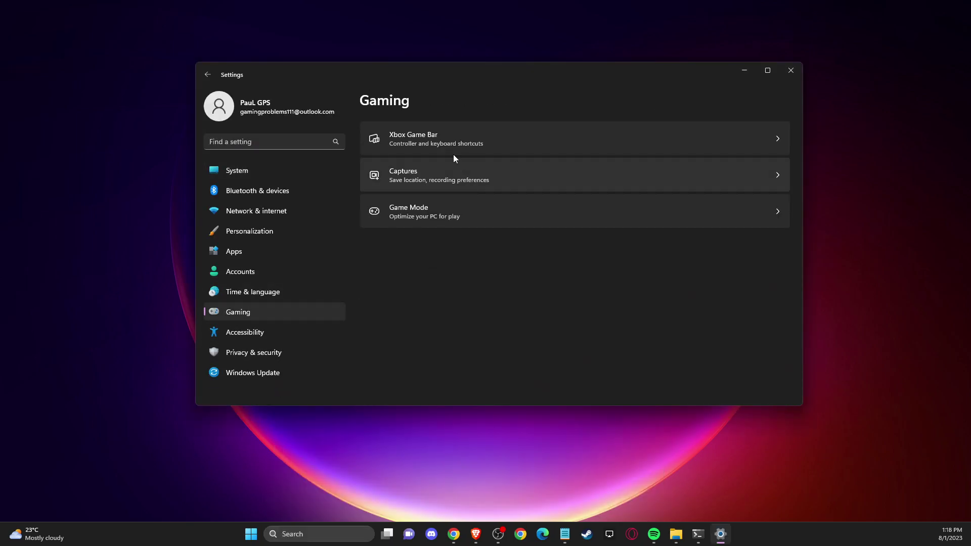
pyautogui.click(414, 212)
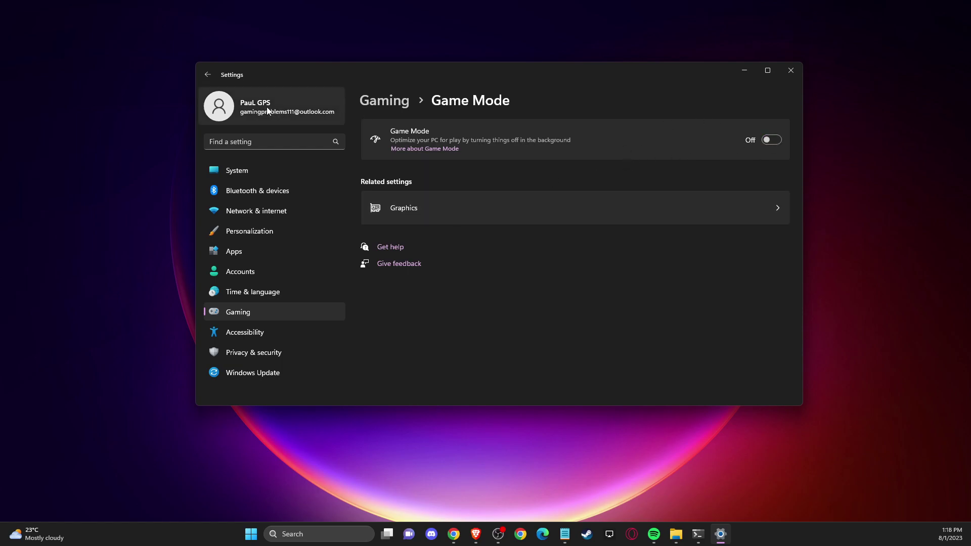
pyautogui.click(207, 76)
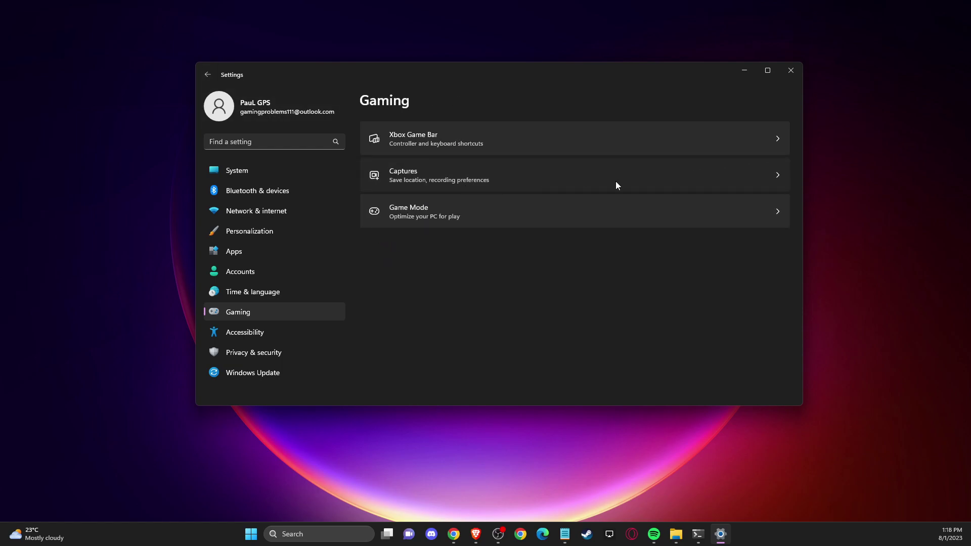
pyautogui.click(743, 175)
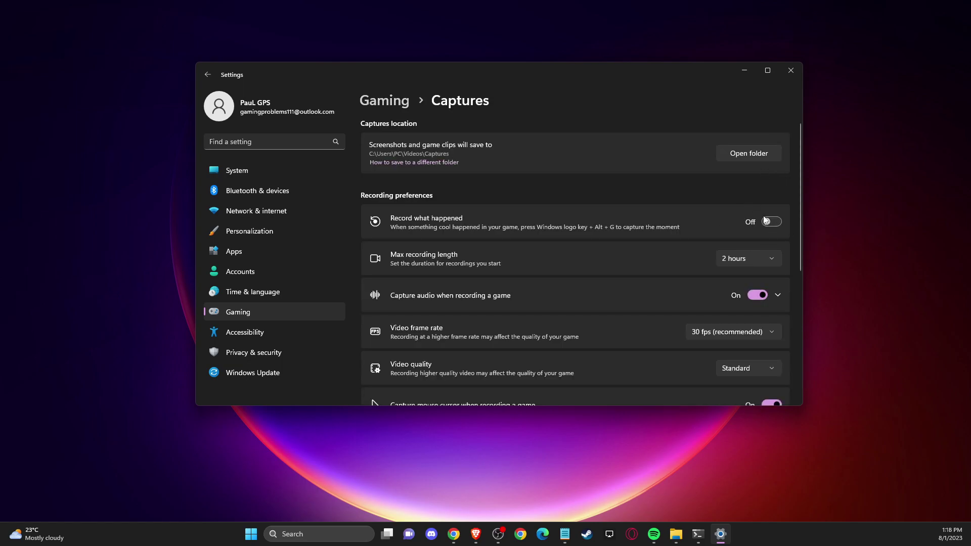
pyautogui.click(207, 75)
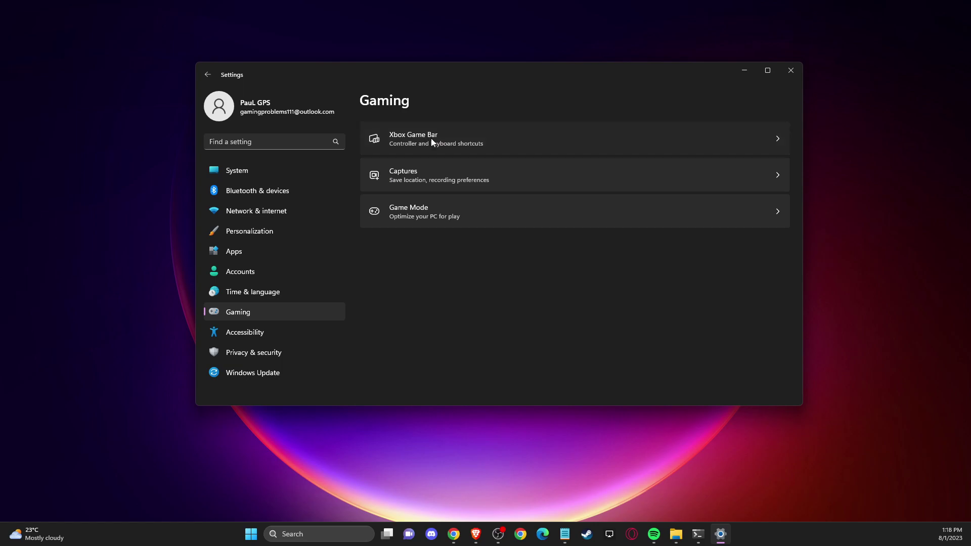
pyautogui.click(432, 142)
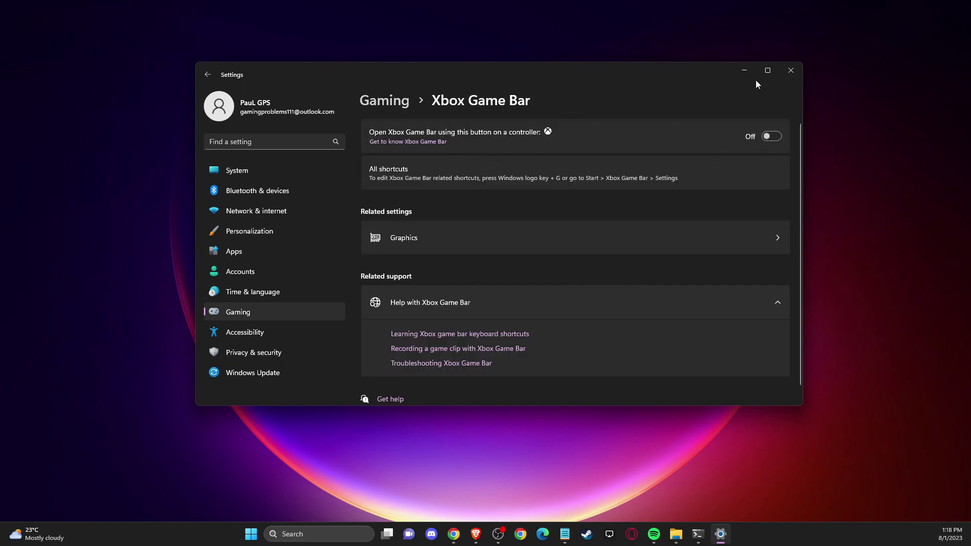
pyautogui.click(790, 71)
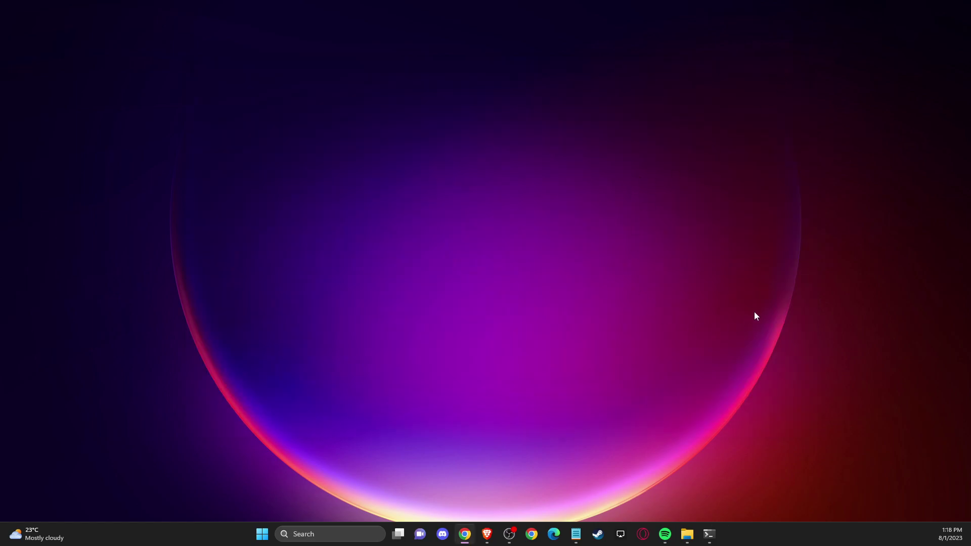
# Open the Services console from a 'SER' search
pyautogui.click(509, 534)
pyautogui.click(343, 535)
pyautogui.write('SER')
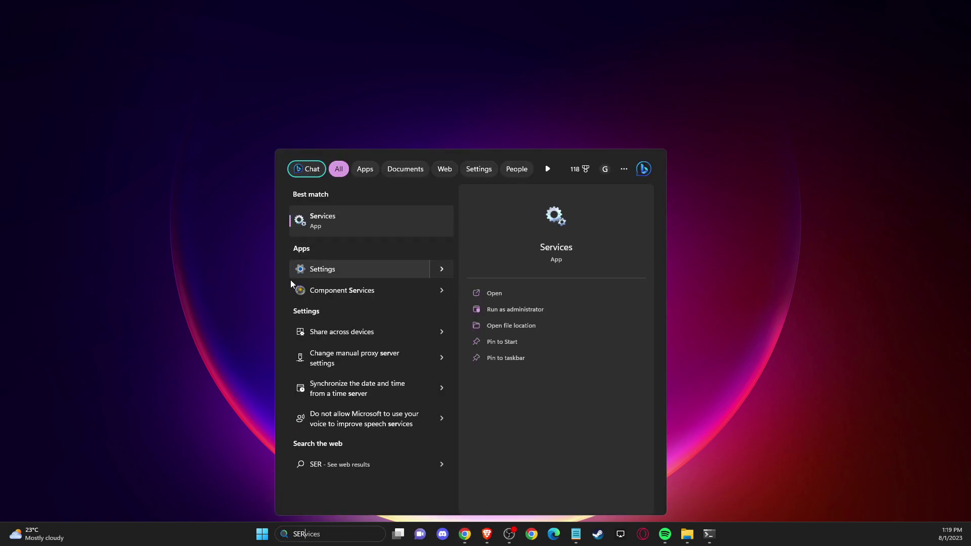
pyautogui.click(308, 235)
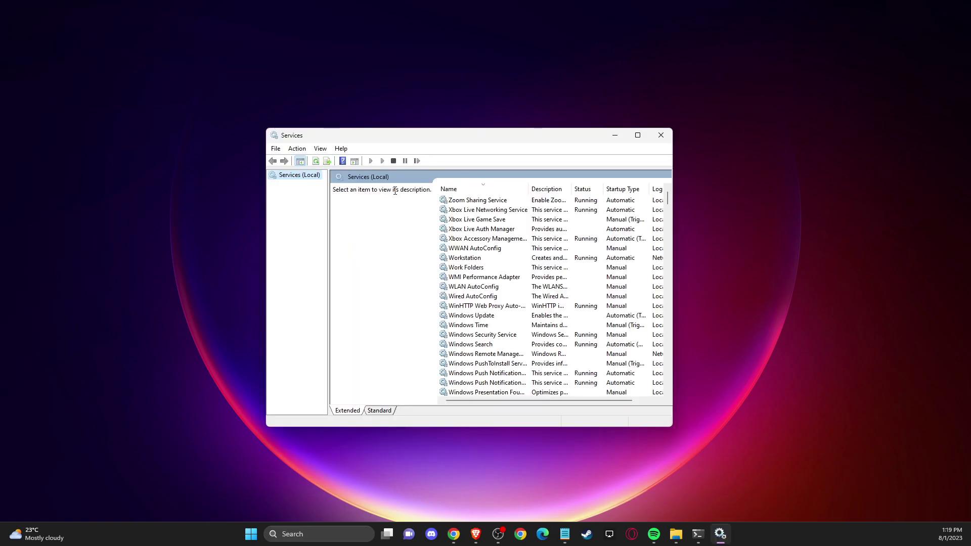
# Jump to the A entries in the services list and select App Readiness
pyautogui.click(495, 221)
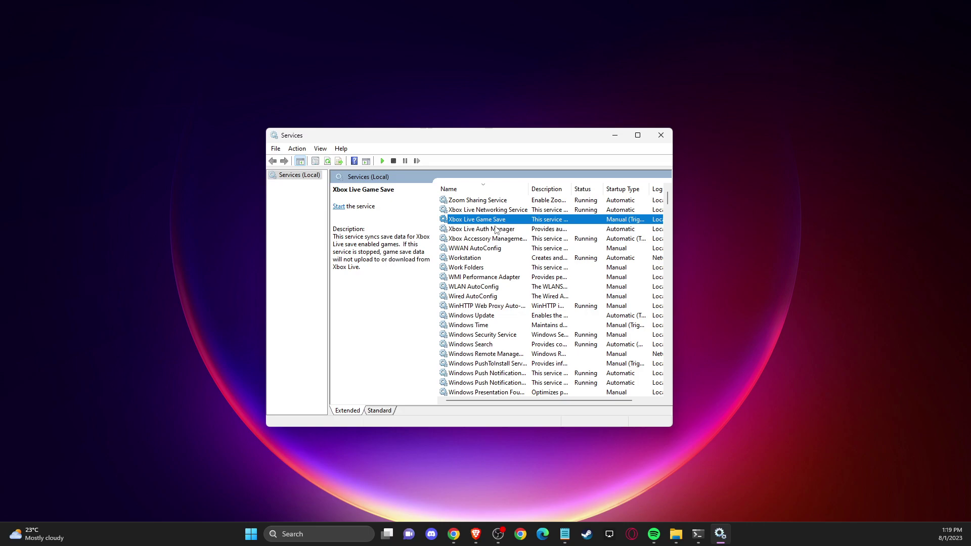
pyautogui.press('a')
pyautogui.press('Down')
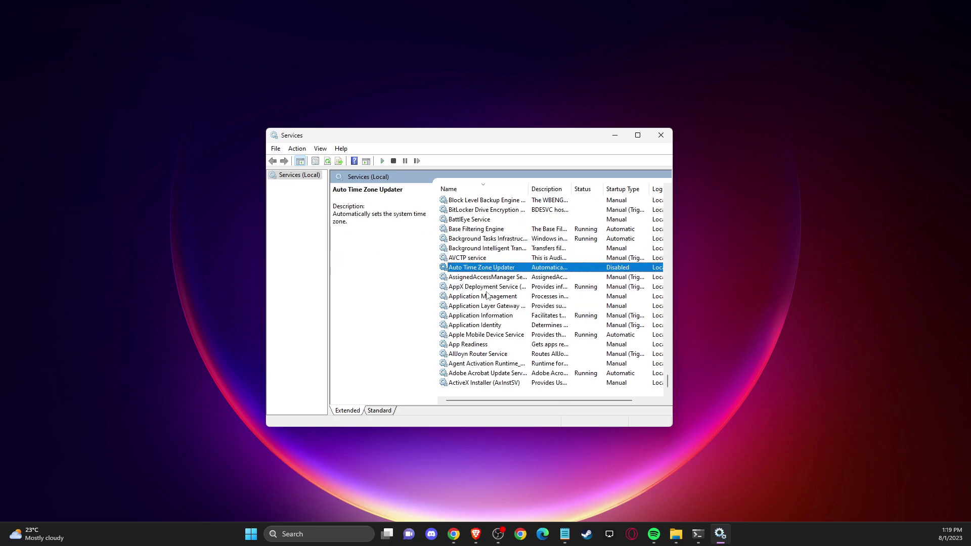
pyautogui.click(487, 296)
pyautogui.click(480, 305)
pyautogui.click(468, 346)
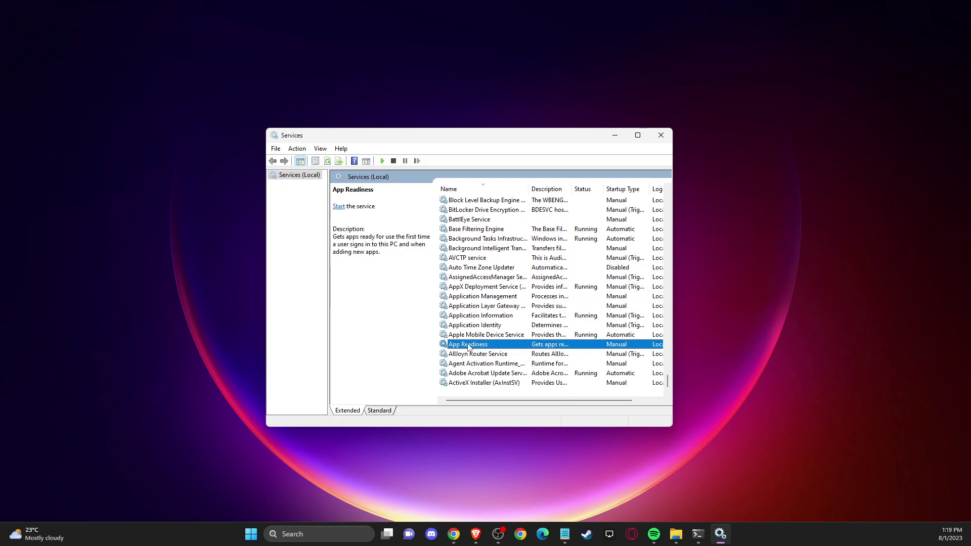
# Review App Readiness properties (Manual startup, stopped), cancel unchanged, and close the Services window
pyautogui.rightClick(465, 347)
pyautogui.click(486, 440)
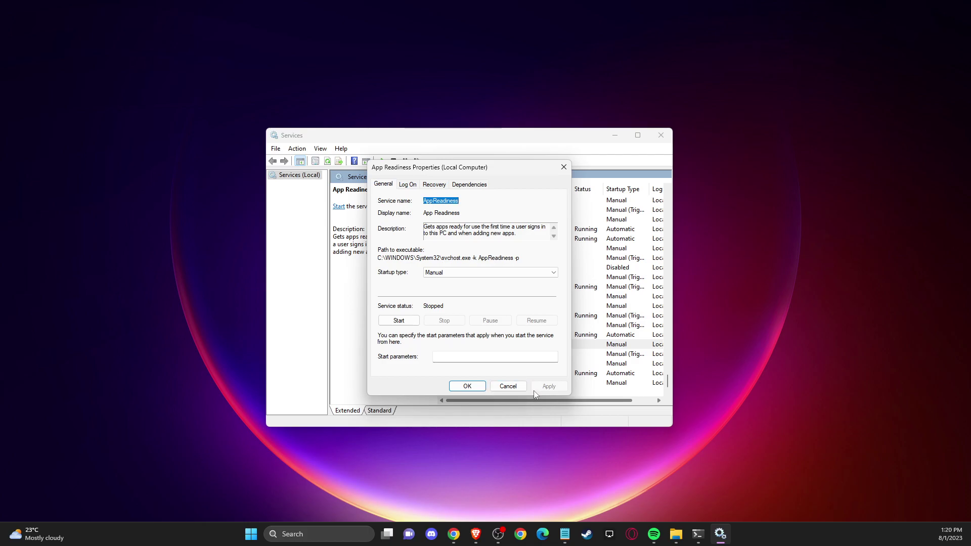
pyautogui.click(507, 389)
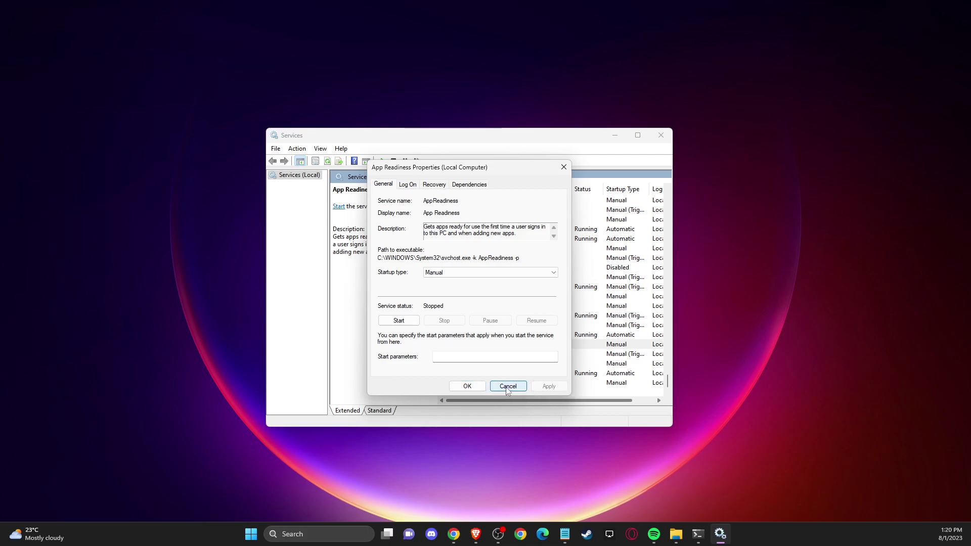
pyautogui.click(661, 135)
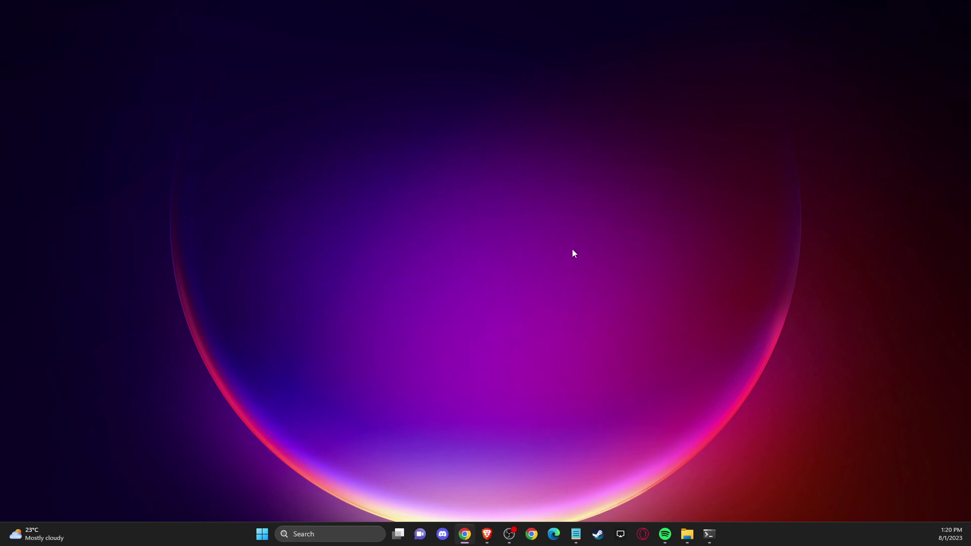